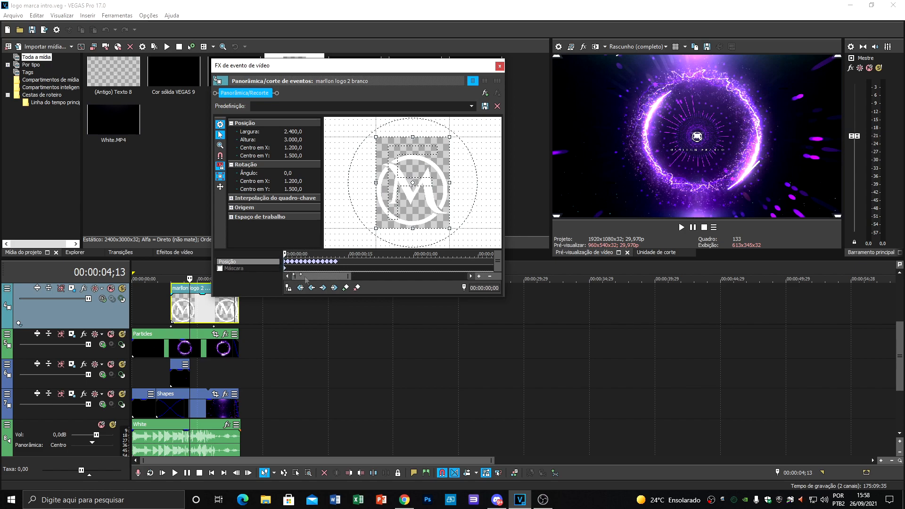
- Inspect the last position keyframe in the logo event's Pan/Crop animation, close it, and check the logo track's compositing mode
{"action": "left_click_drag", "start_coordinate": [322, 276], "coordinate": [467, 274]}
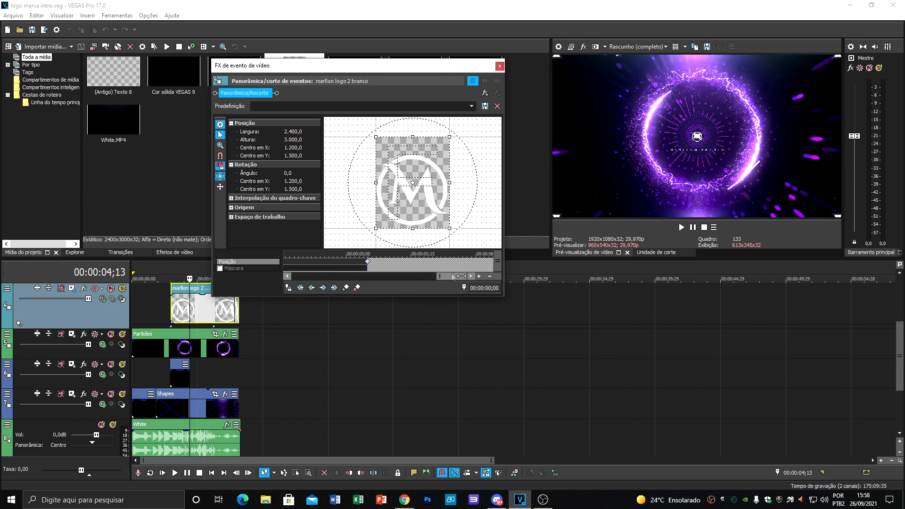
{"action": "left_click", "coordinate": [367, 264]}
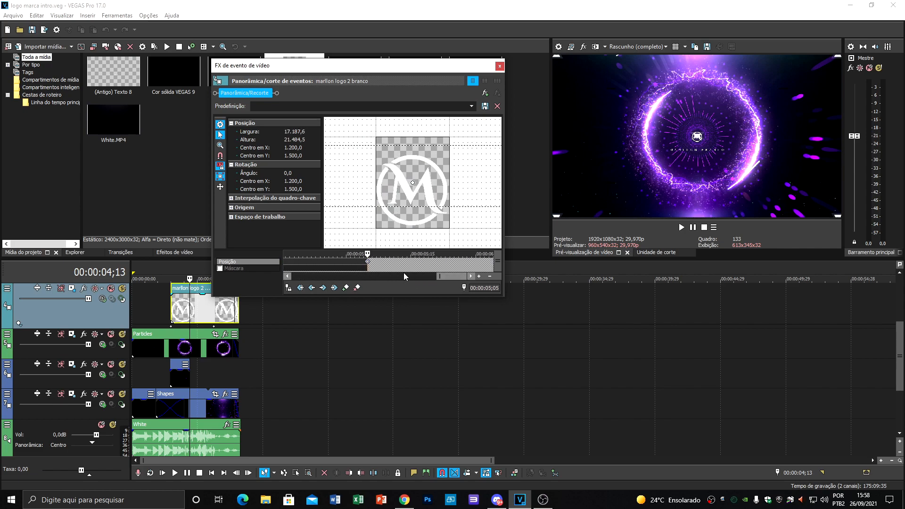
{"action": "left_click_drag", "start_coordinate": [432, 278], "coordinate": [294, 277]}
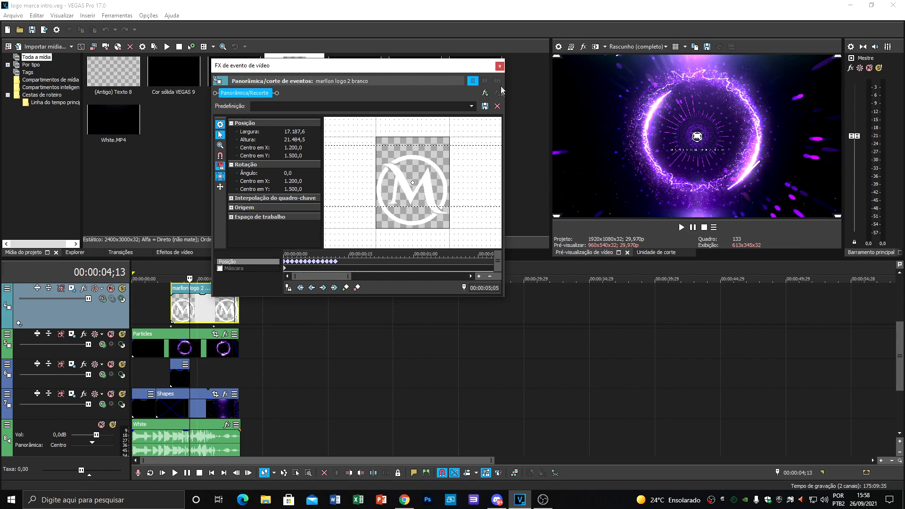
{"action": "left_click", "coordinate": [499, 66]}
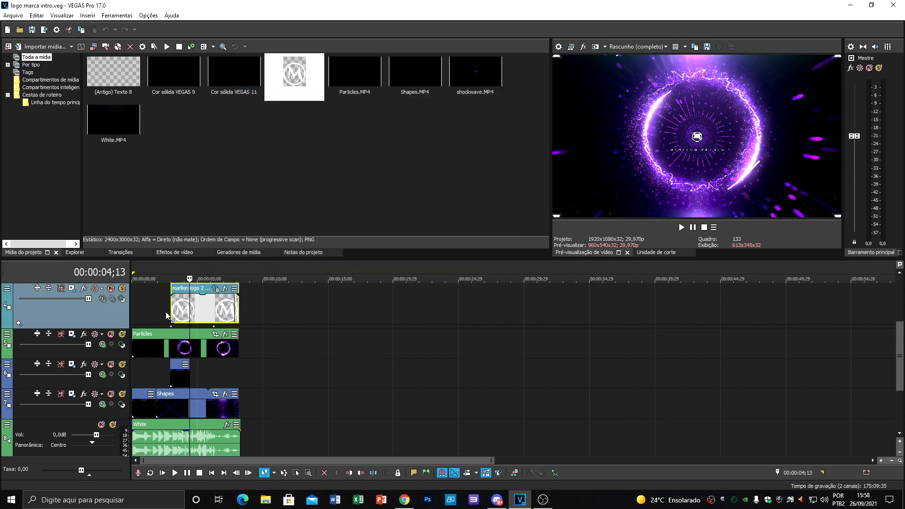
{"action": "left_click", "coordinate": [103, 298]}
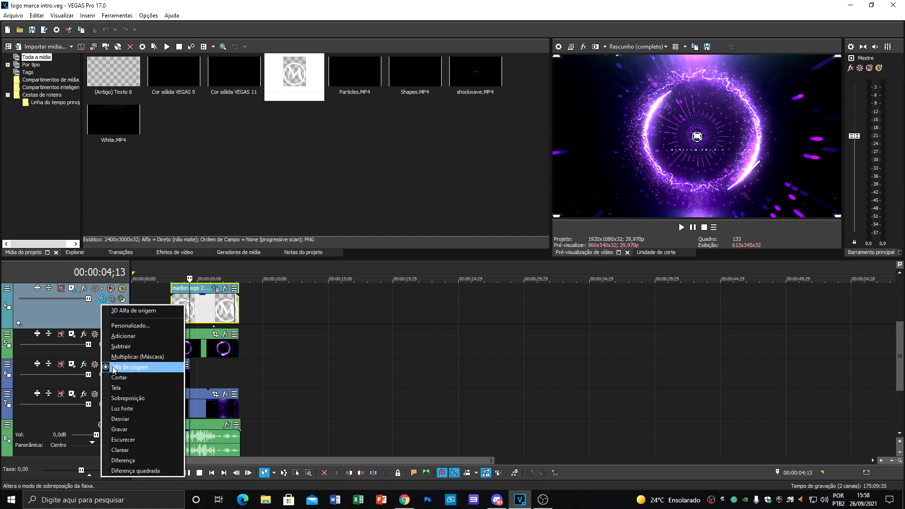
{"action": "left_click", "coordinate": [211, 310]}
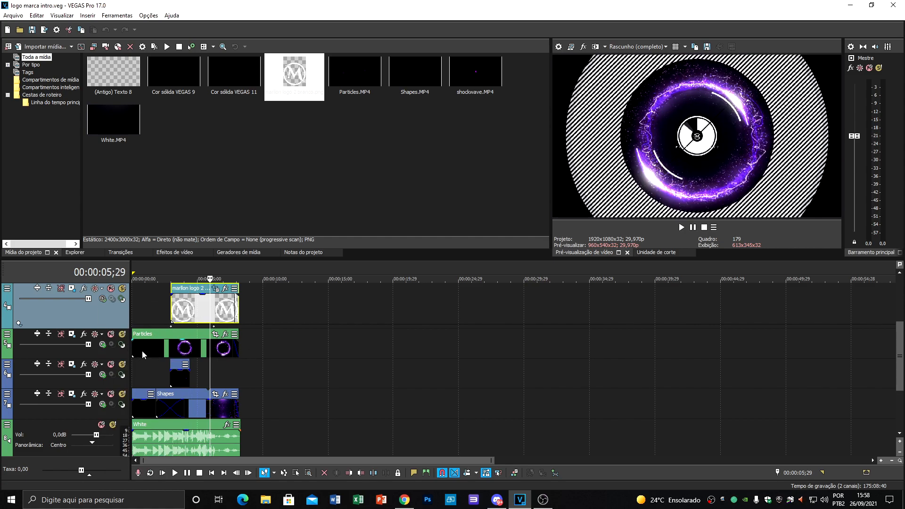
- Inspect the Particles event, its Particles.MP4 source clip and the compositing mode of its track
{"action": "left_click", "coordinate": [142, 351]}
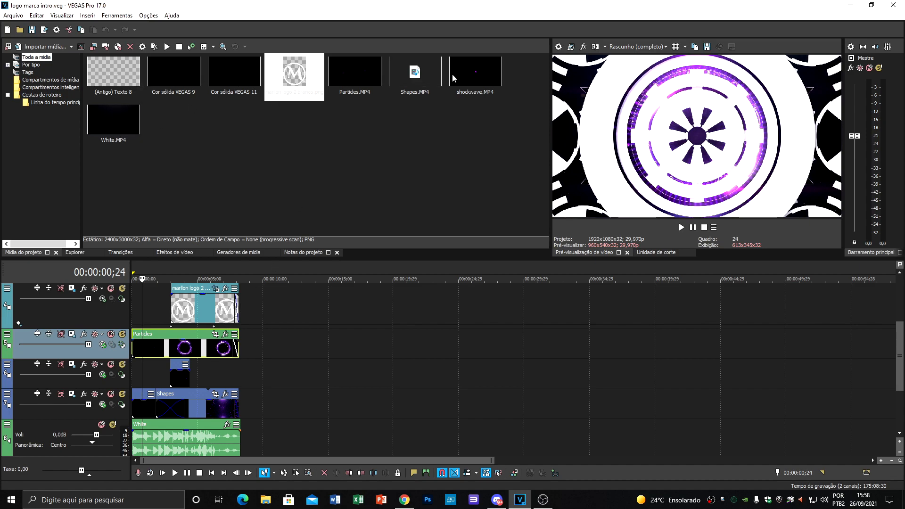
{"action": "left_click_drag", "start_coordinate": [340, 78], "coordinate": [340, 162]}
{"action": "left_click_drag", "start_coordinate": [364, 85], "coordinate": [362, 83]}
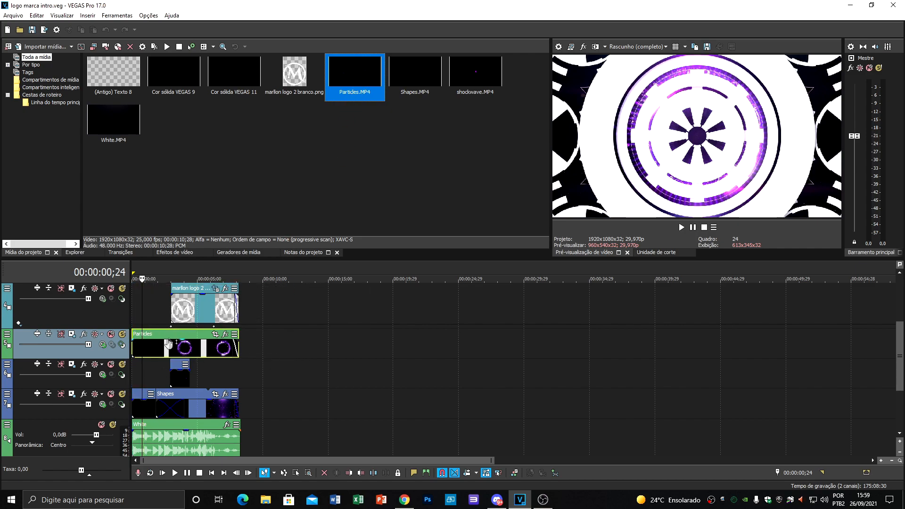
{"action": "left_click", "coordinate": [102, 344]}
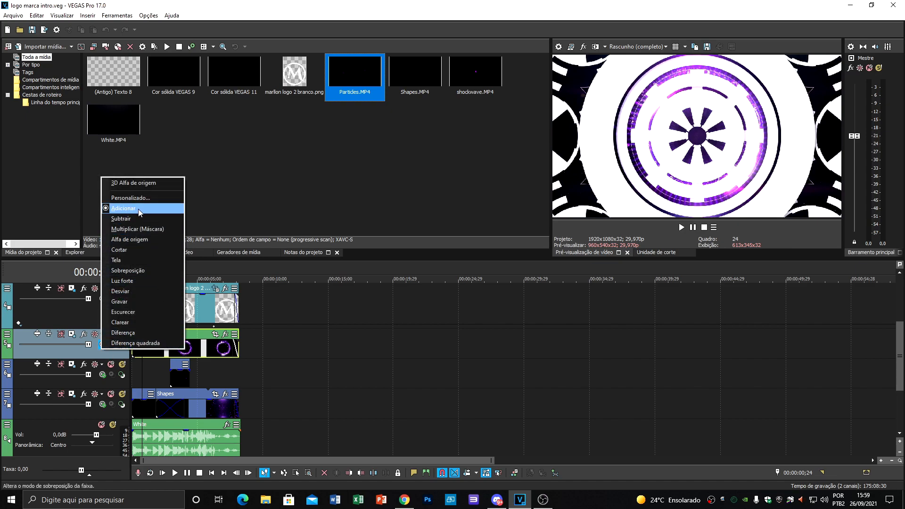
{"action": "left_click", "coordinate": [201, 353]}
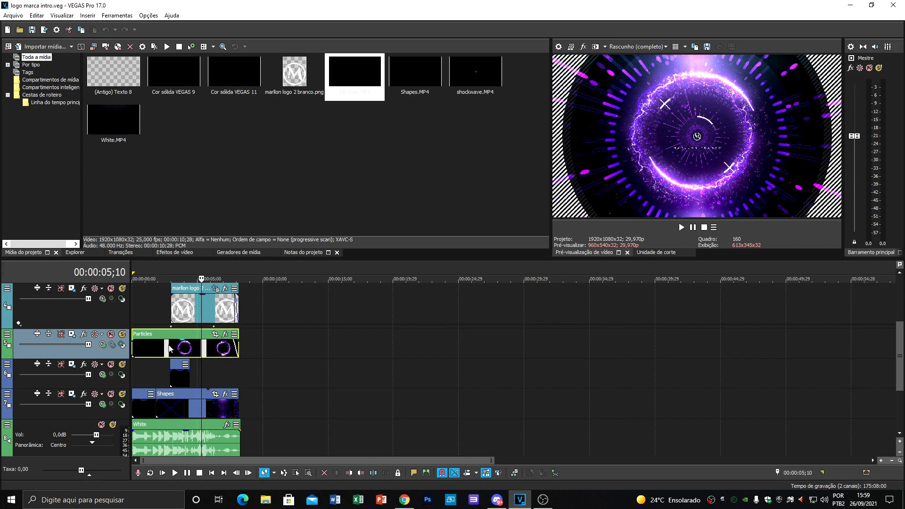
- Examine the shockwave event on the enlarged timeline, its track's compositing mode and the shockwave.MP4 source clip
{"action": "left_click", "coordinate": [180, 382]}
{"action": "left_click_drag", "start_coordinate": [491, 460], "coordinate": [325, 458]}
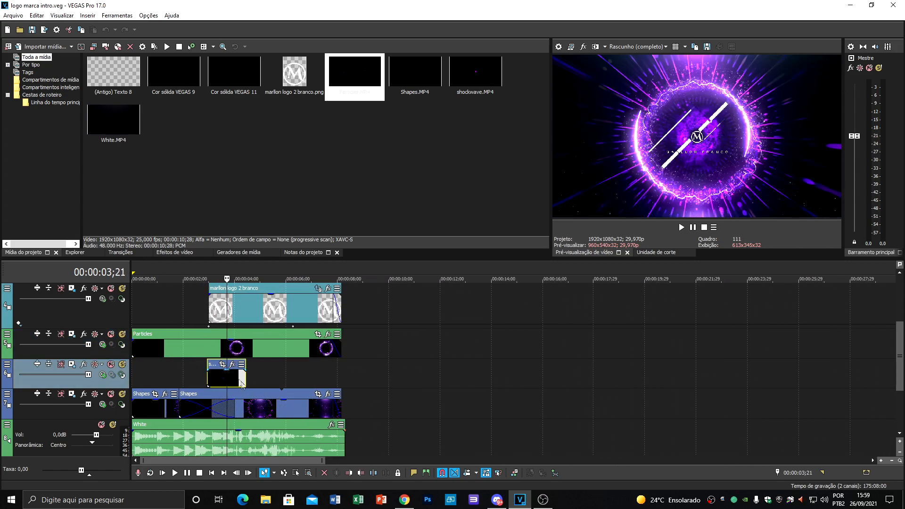
{"action": "left_click_drag", "start_coordinate": [323, 460], "coordinate": [259, 457]}
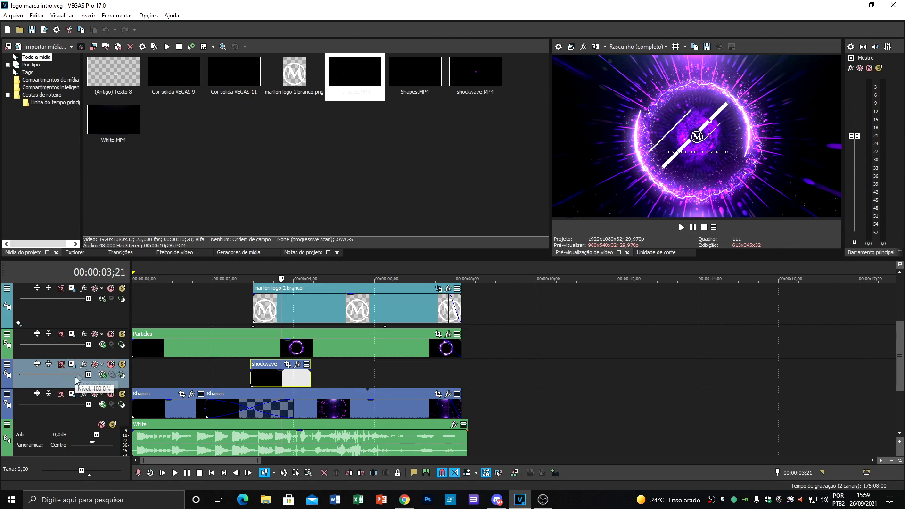
{"action": "left_click", "coordinate": [103, 374]}
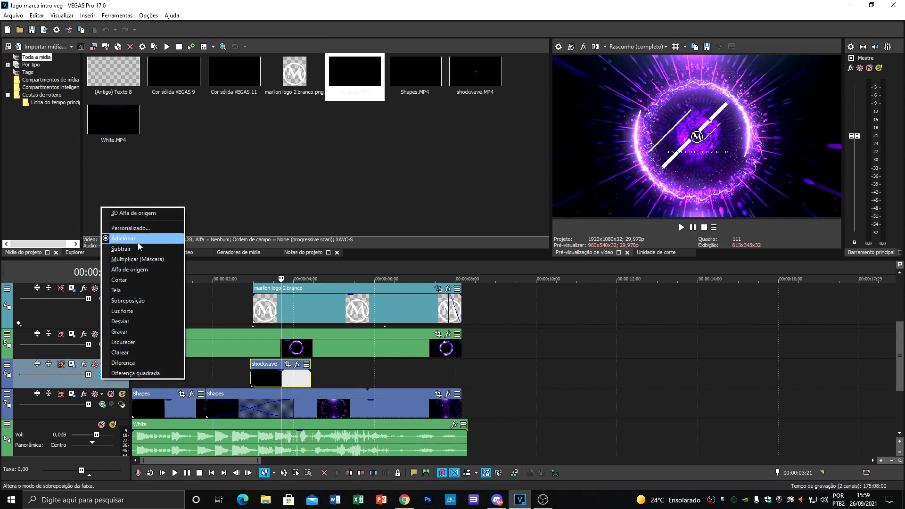
{"action": "left_click", "coordinate": [273, 378]}
{"action": "left_click", "coordinate": [272, 381]}
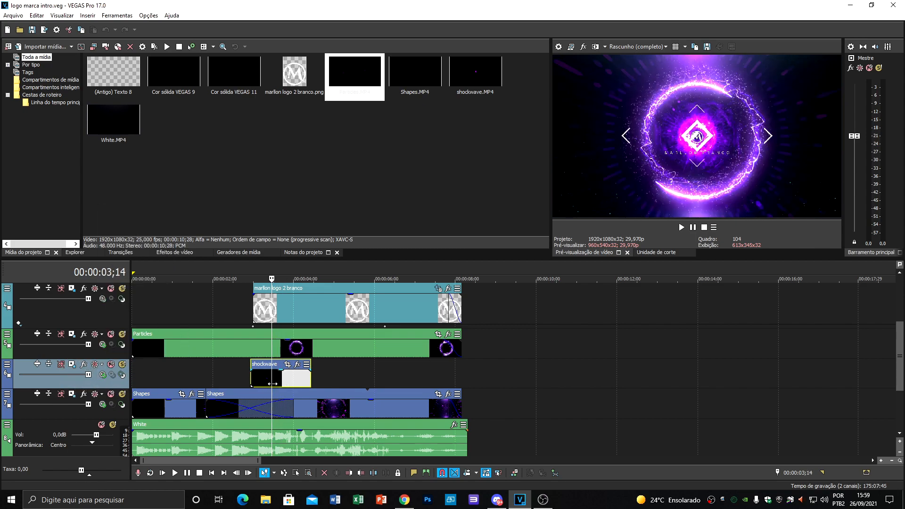
{"action": "left_click", "coordinate": [481, 76]}
{"action": "left_click_drag", "start_coordinate": [399, 241], "coordinate": [522, 141]}
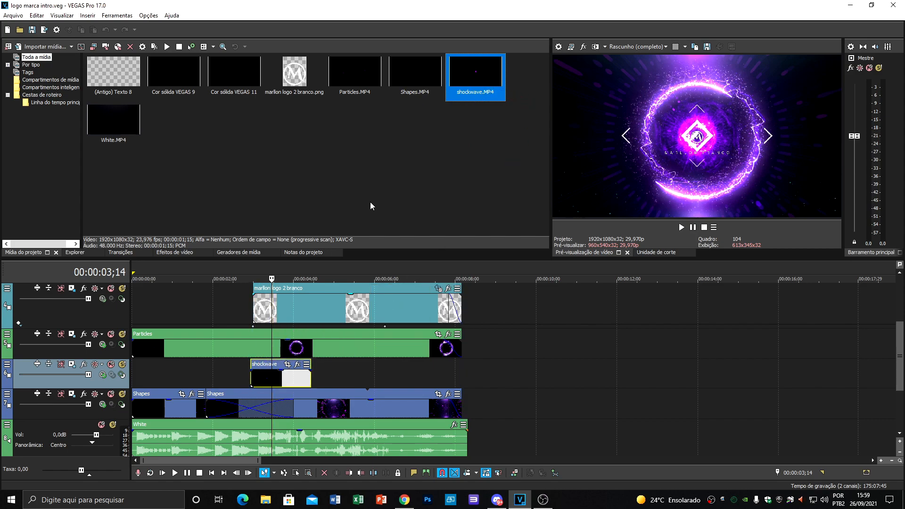
- Select the first Shapes event and check the compositing mode of the Shapes track
{"action": "left_click", "coordinate": [155, 408]}
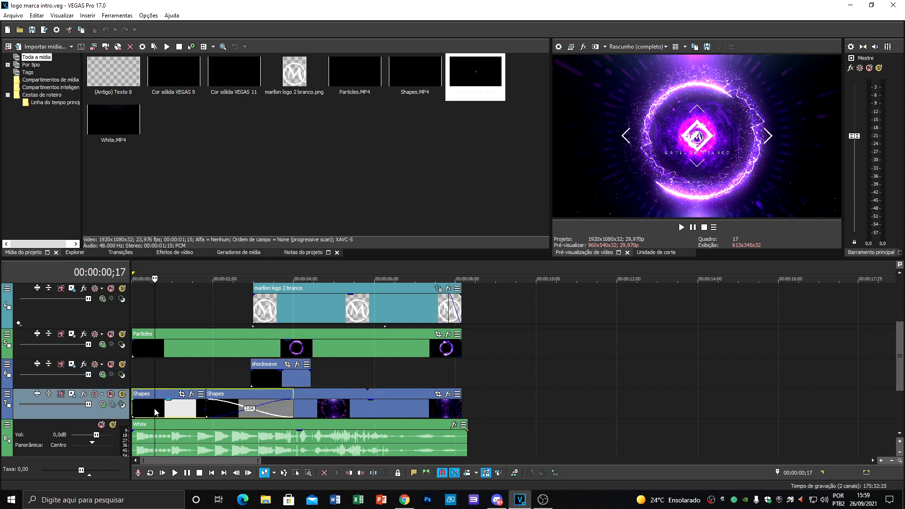
{"action": "left_click", "coordinate": [94, 394]}
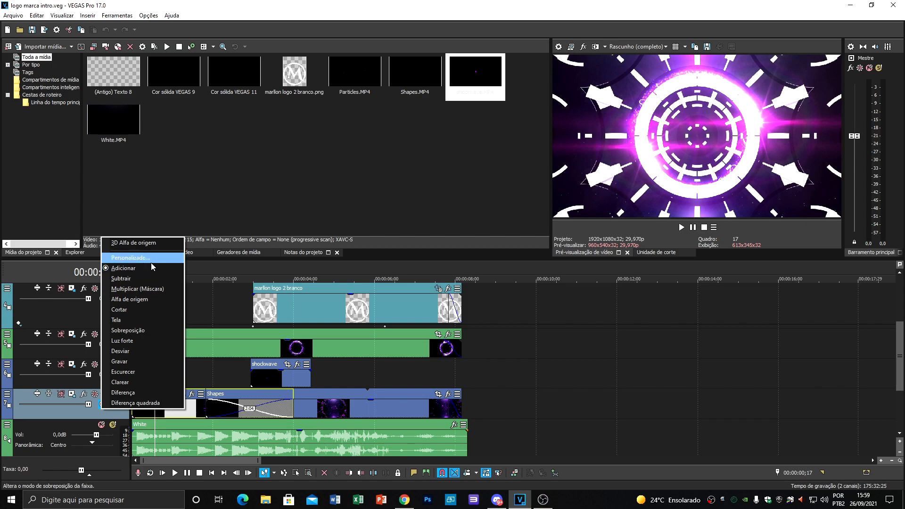
{"action": "left_click", "coordinate": [187, 405]}
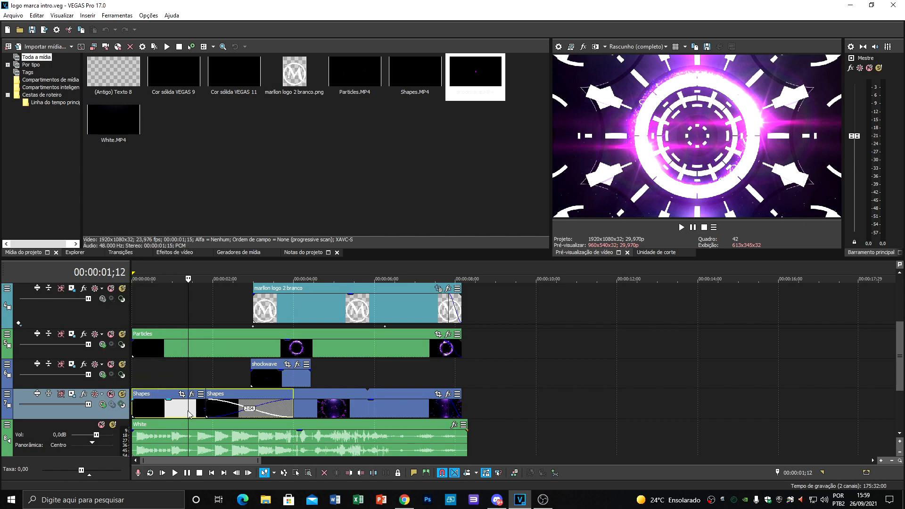
- Compare the two overlapping Shapes events on the timeline with the Shapes.MP4 source clip
{"action": "left_click", "coordinate": [401, 77]}
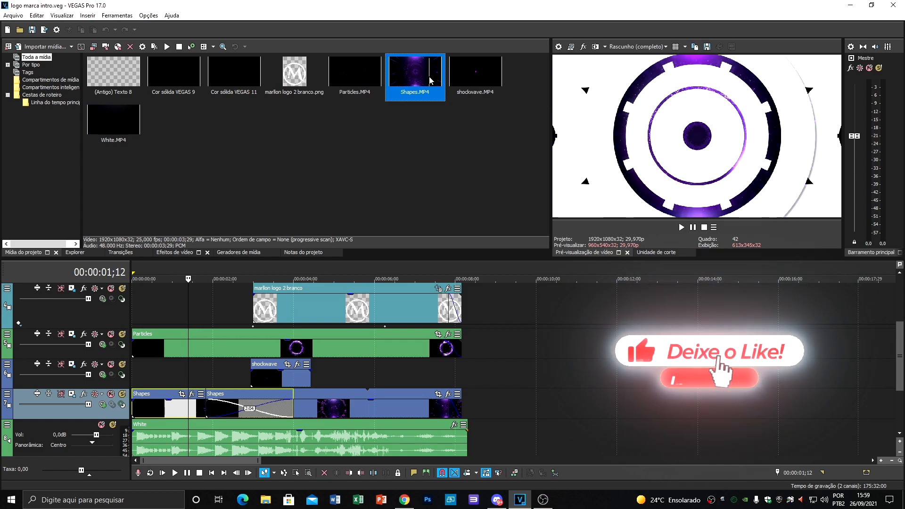
{"action": "left_click", "coordinate": [174, 412]}
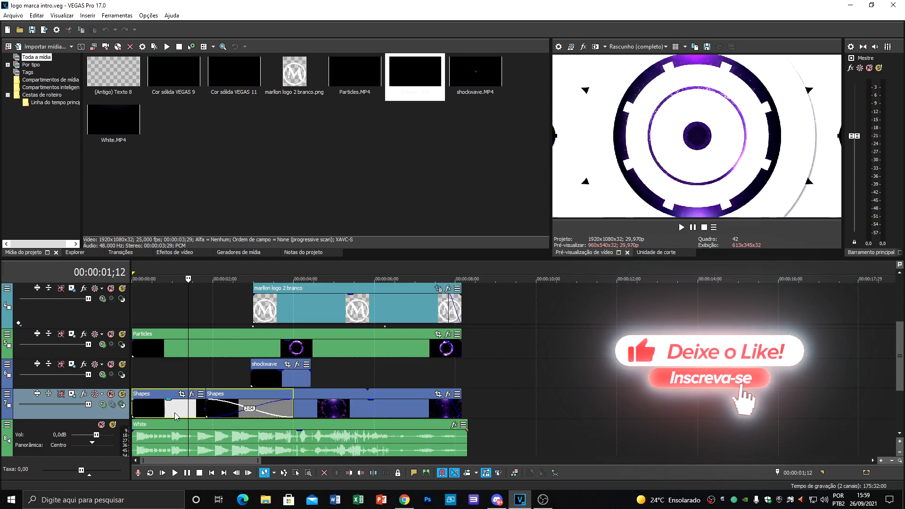
{"action": "left_click_drag", "start_coordinate": [405, 77], "coordinate": [408, 112]}
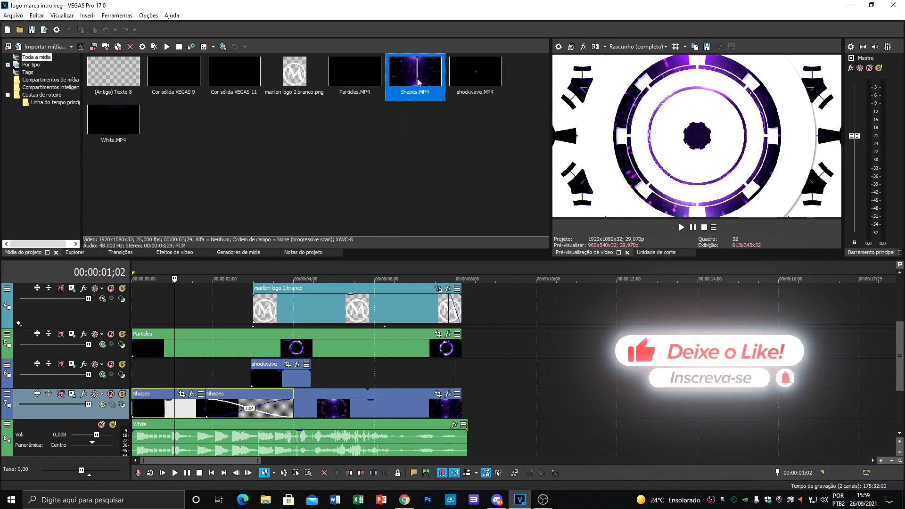
{"action": "left_click", "coordinate": [168, 406]}
{"action": "left_click", "coordinate": [268, 414]}
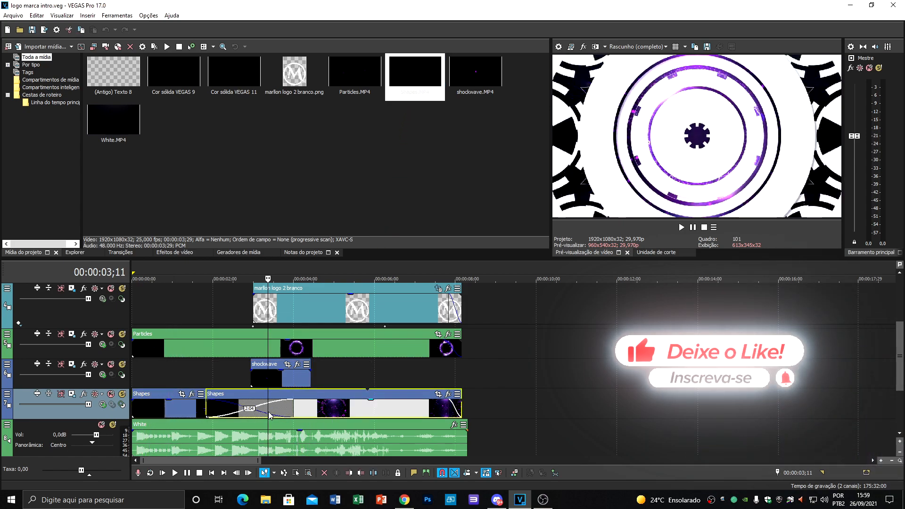
{"action": "left_click_drag", "start_coordinate": [416, 84], "coordinate": [394, 167]}
{"action": "left_click_drag", "start_coordinate": [408, 75], "coordinate": [421, 90]}
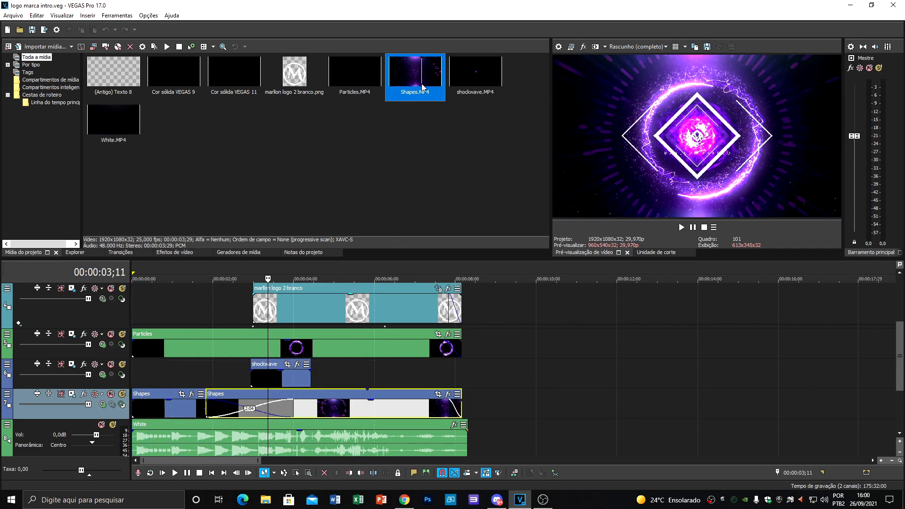
- Look at the White audio track below the video tracks and recheck the Shapes track's compositing mode
{"action": "left_click_drag", "start_coordinate": [899, 357], "coordinate": [900, 390]}
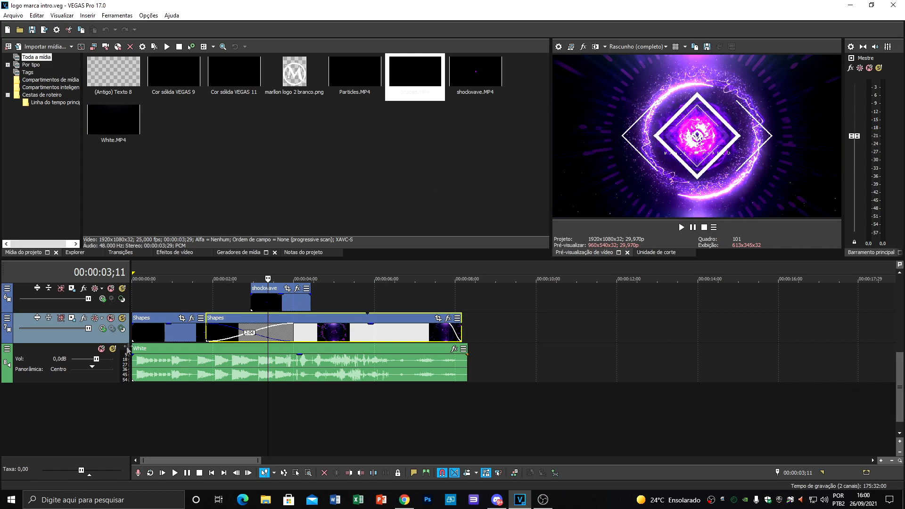
{"action": "left_click", "coordinate": [77, 356]}
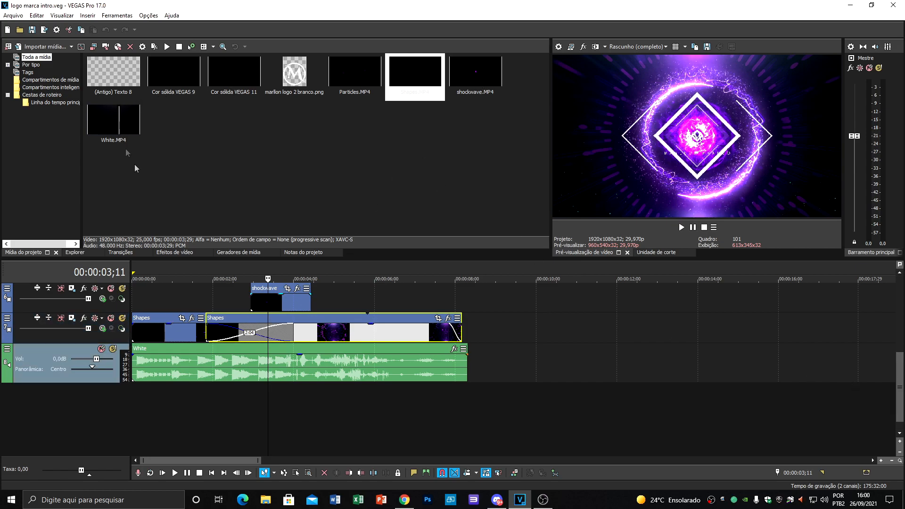
{"action": "left_click", "coordinate": [103, 329]}
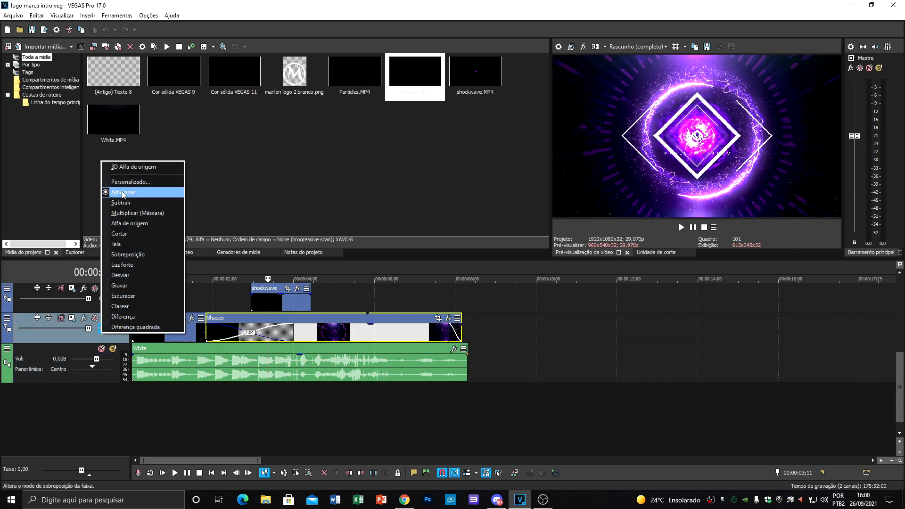
{"action": "left_click", "coordinate": [371, 331]}
- Examine the opening and closing solid color events on the first track, including the opening fade curve and the track's compositing mode
{"action": "left_click_drag", "start_coordinate": [900, 377], "coordinate": [899, 299]}
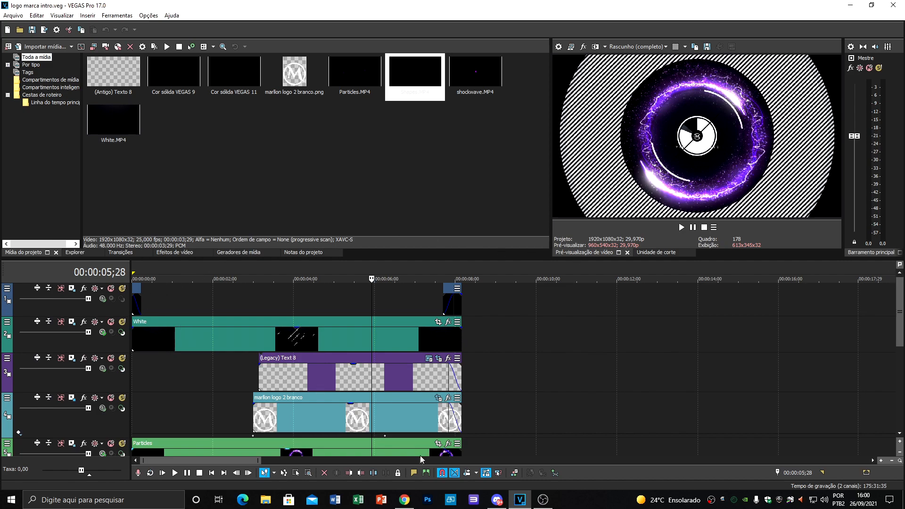
{"action": "left_click_drag", "start_coordinate": [259, 459], "coordinate": [157, 443]}
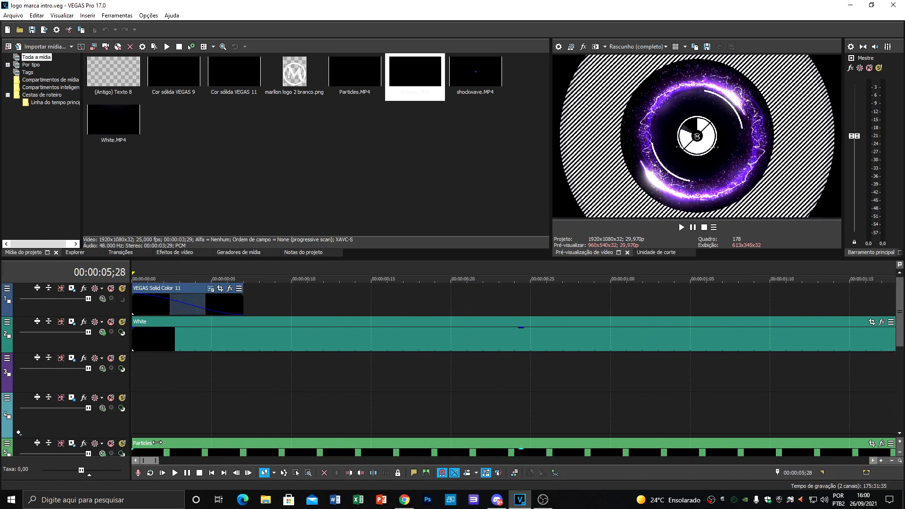
{"action": "left_click", "coordinate": [183, 308]}
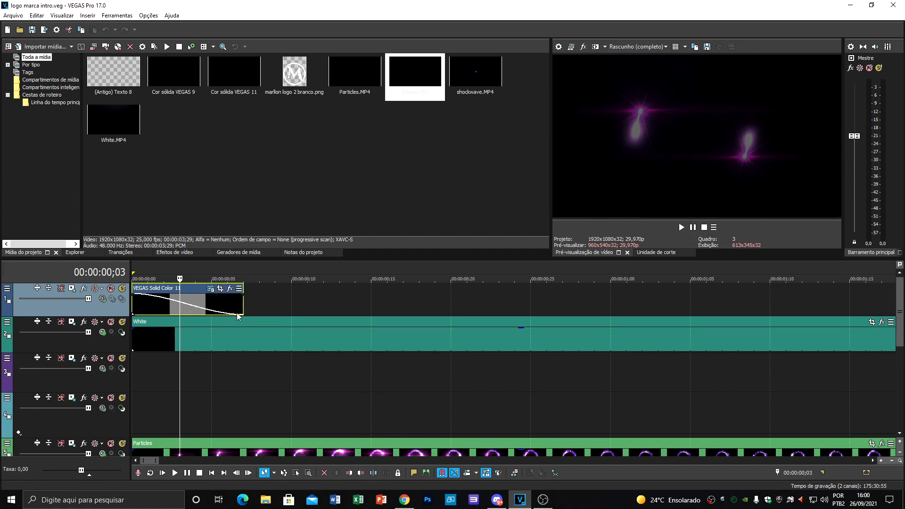
{"action": "left_click", "coordinate": [103, 299]}
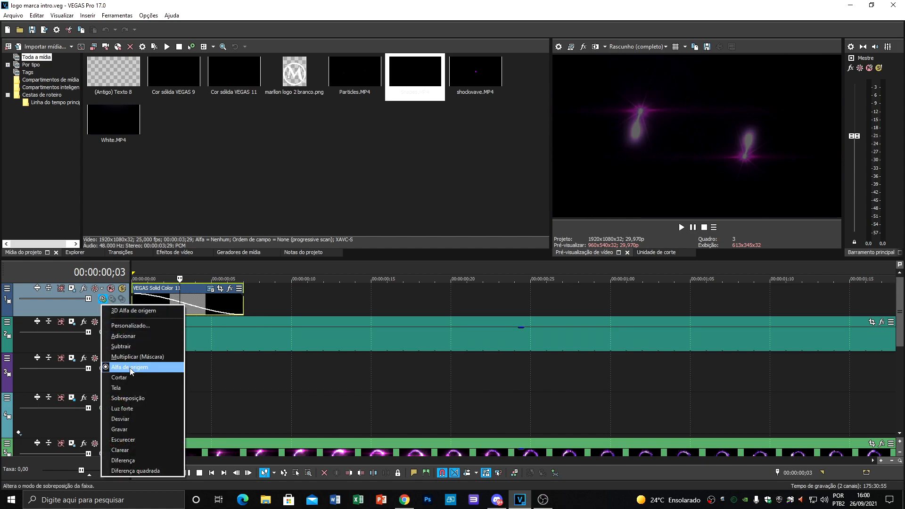
{"action": "left_click", "coordinate": [194, 308]}
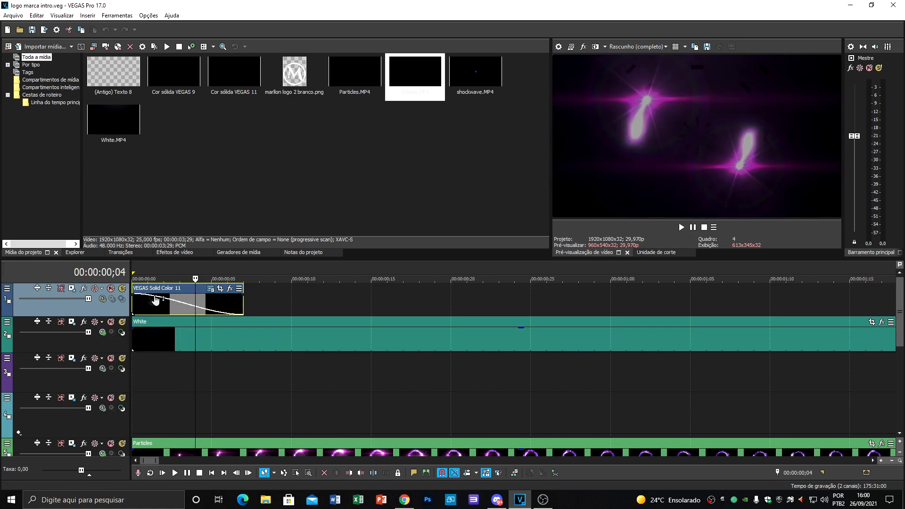
{"action": "left_click", "coordinate": [148, 301]}
{"action": "left_click_drag", "start_coordinate": [155, 458], "coordinate": [247, 460]}
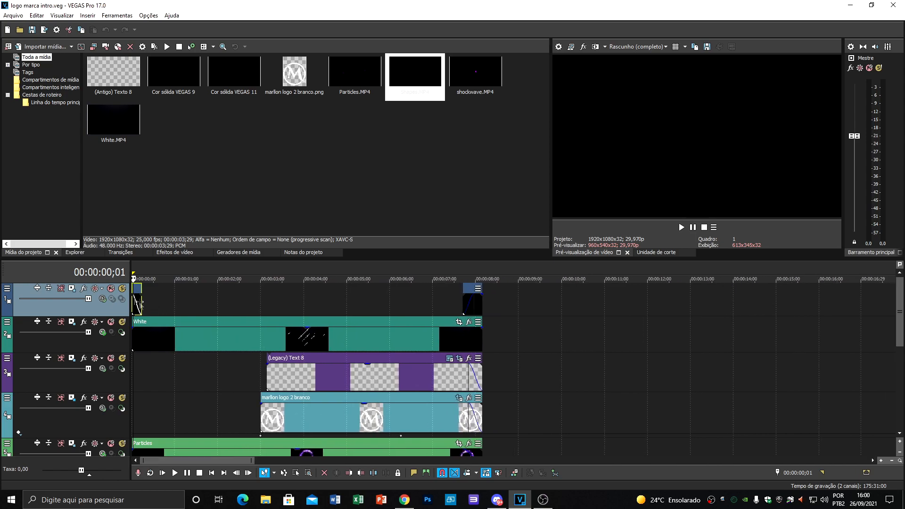
{"action": "left_click", "coordinate": [138, 301]}
{"action": "left_click", "coordinate": [471, 306]}
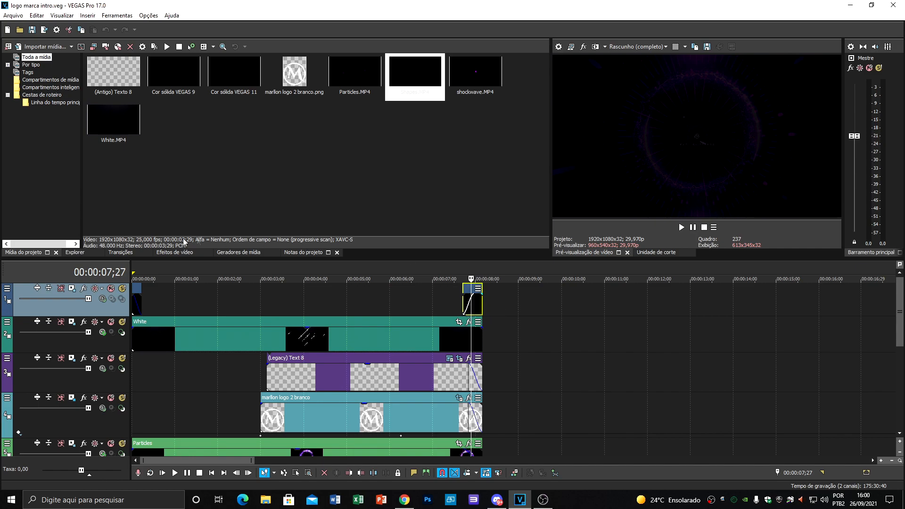
- Find the Preto preset of the Cor sólida generator among the media generators
{"action": "left_click", "coordinate": [240, 253]}
{"action": "left_click_drag", "start_coordinate": [200, 78], "coordinate": [155, 123]}
{"action": "left_click_drag", "start_coordinate": [199, 97], "coordinate": [176, 147]}
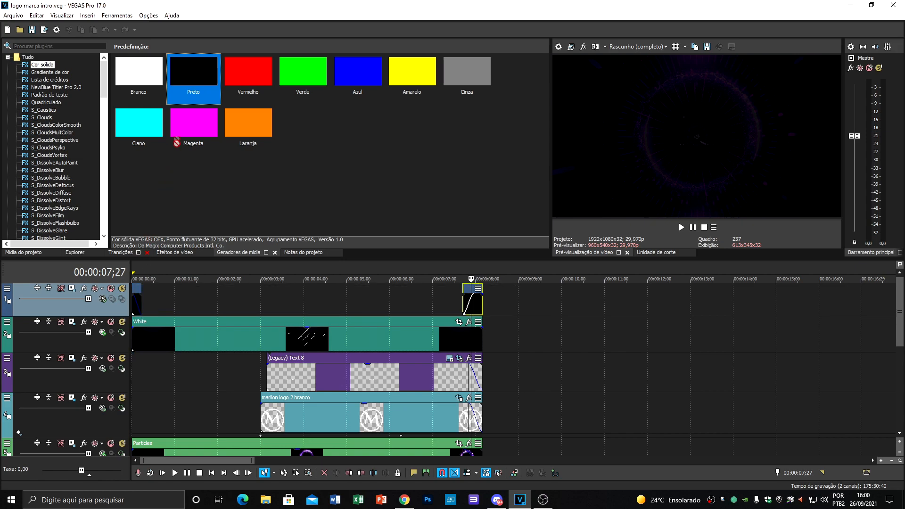
- Check the White track's compositing mode and locate its White.MP4 source clip in the project media
{"action": "left_click", "coordinate": [152, 344]}
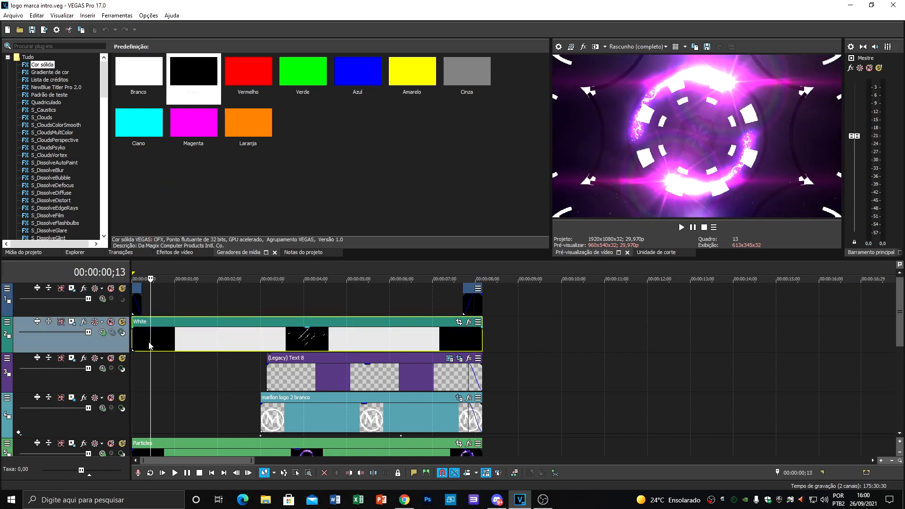
{"action": "left_click", "coordinate": [102, 332]}
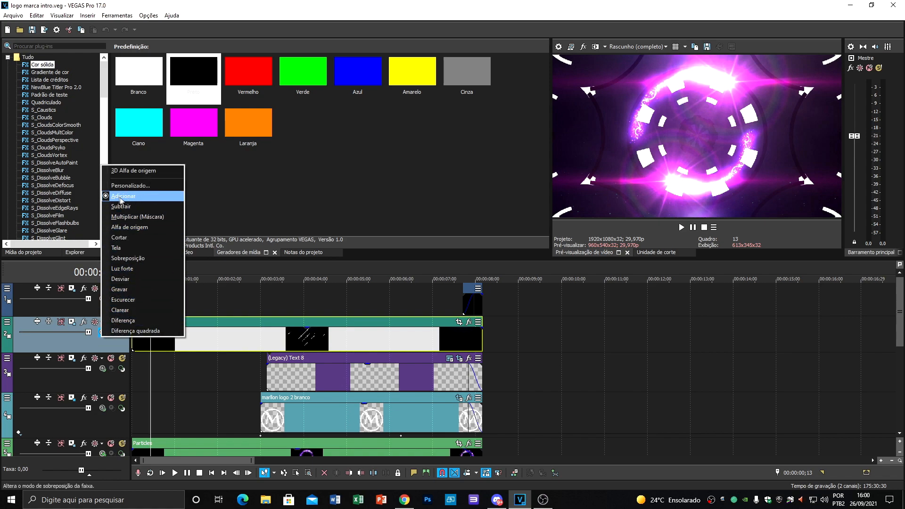
{"action": "left_click", "coordinate": [254, 347]}
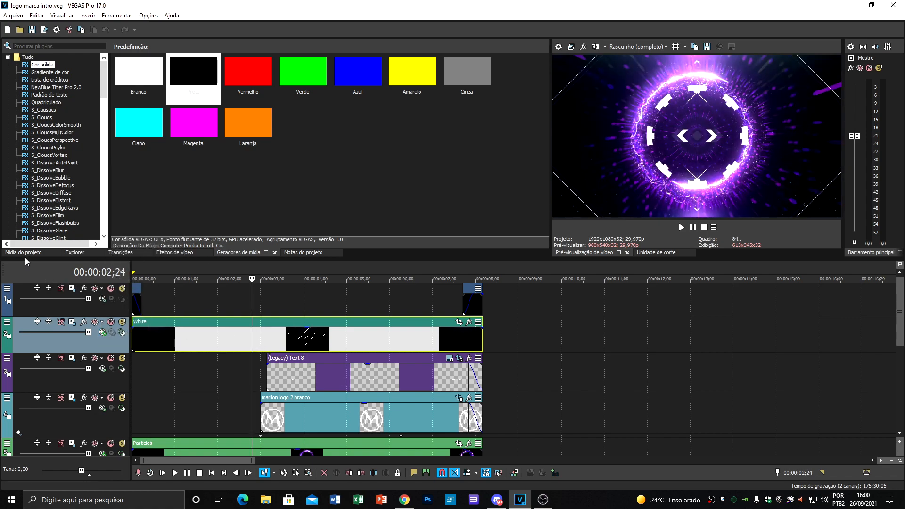
{"action": "left_click", "coordinate": [25, 253]}
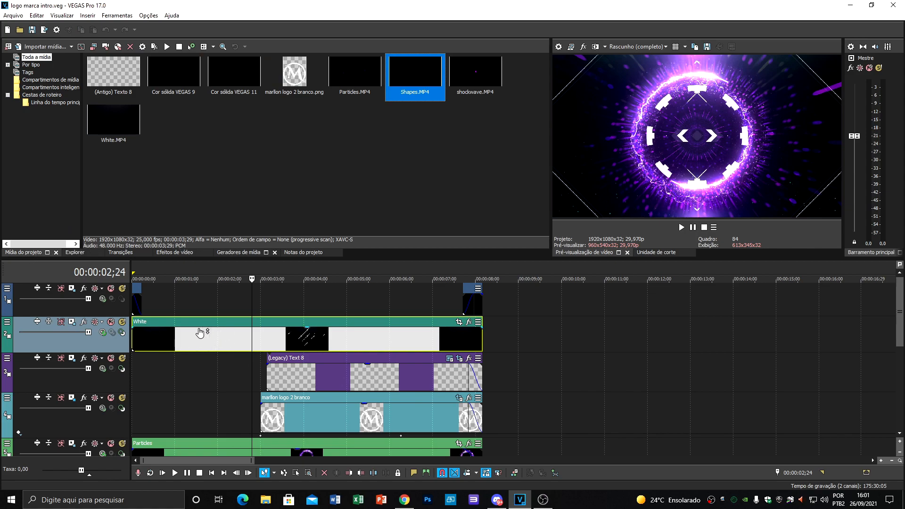
{"action": "left_click", "coordinate": [130, 123]}
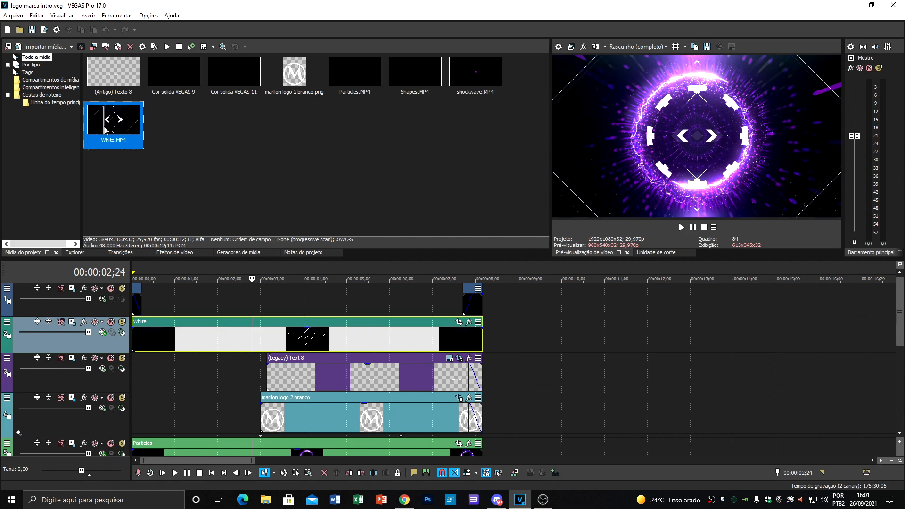
{"action": "mouse_move", "coordinate": [113, 131]}
{"action": "left_mouse_down"}
{"action": "mouse_move", "coordinate": [141, 332]}
{"action": "mouse_move", "coordinate": [148, 315]}
{"action": "mouse_move", "coordinate": [147, 323]}
{"action": "mouse_move", "coordinate": [114, 126]}
{"action": "left_mouse_up"}
- Check the compositing mode of the (Legacy) Text 8 track
{"action": "left_click", "coordinate": [286, 375]}
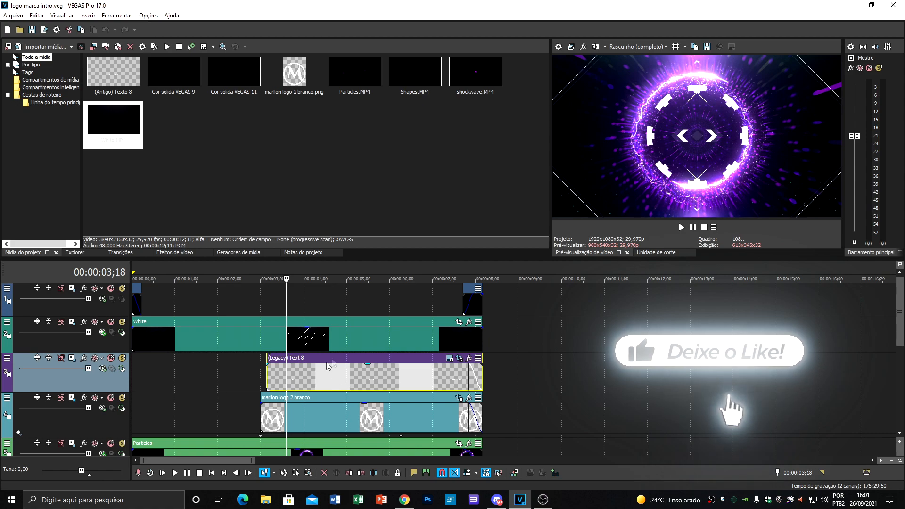
{"action": "left_click", "coordinate": [101, 369]}
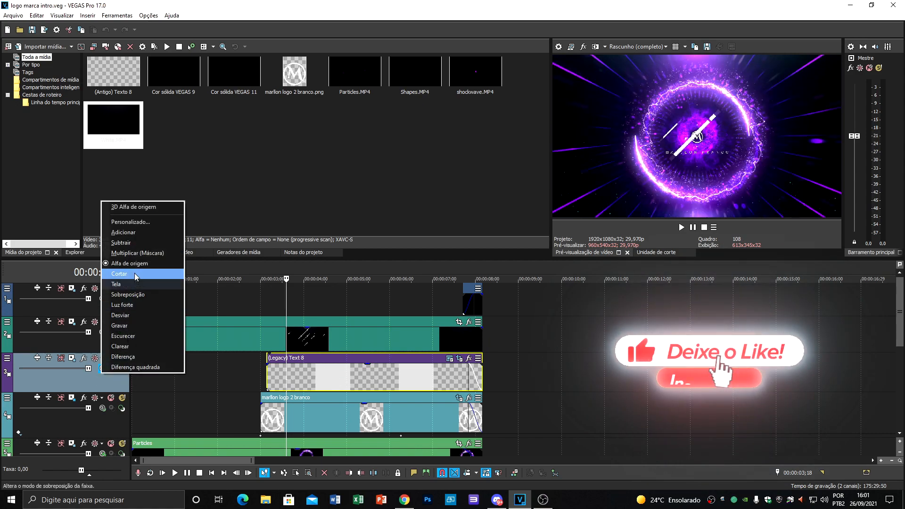
{"action": "left_click", "coordinate": [328, 377]}
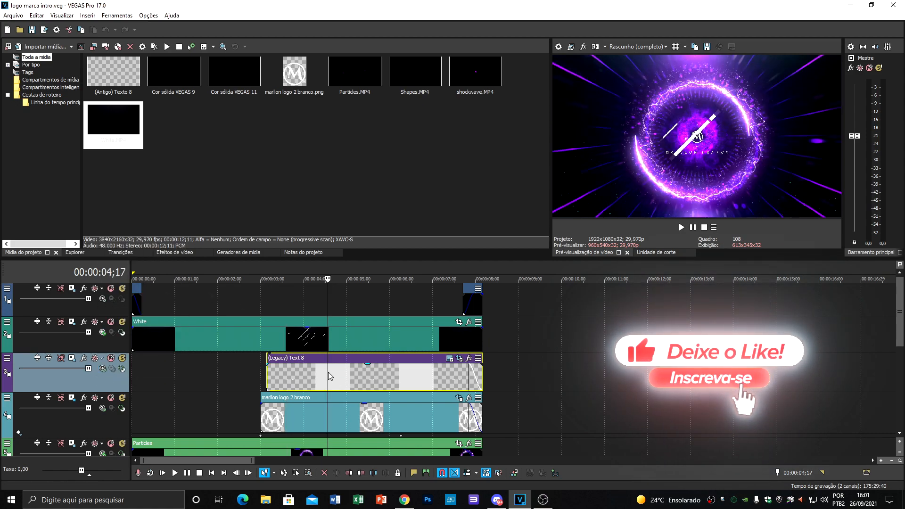
- Examine the name text in the (Legacy) Text 8 event's media generator, then close the generator without editing it
{"action": "left_click", "coordinate": [449, 359]}
{"action": "left_click_drag", "start_coordinate": [231, 157], "coordinate": [182, 157]}
{"action": "double_click", "coordinate": [220, 159]}
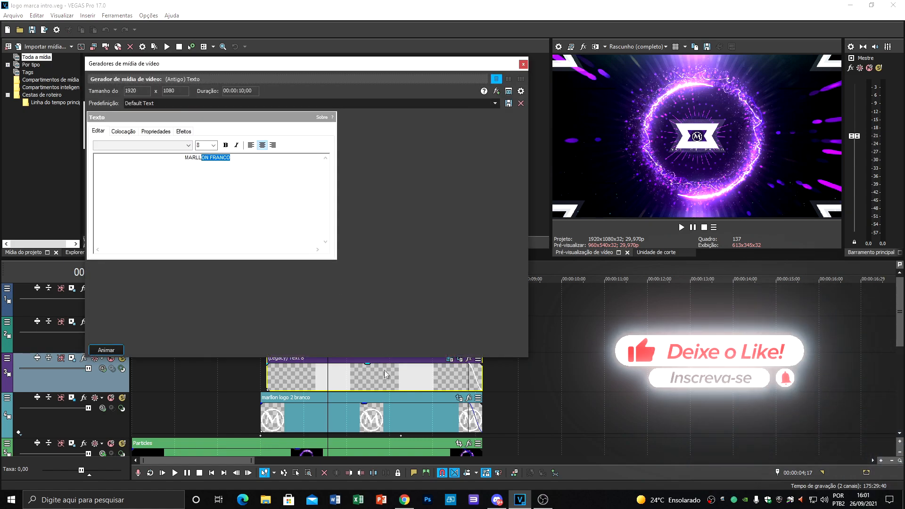
{"action": "left_click", "coordinate": [373, 386]}
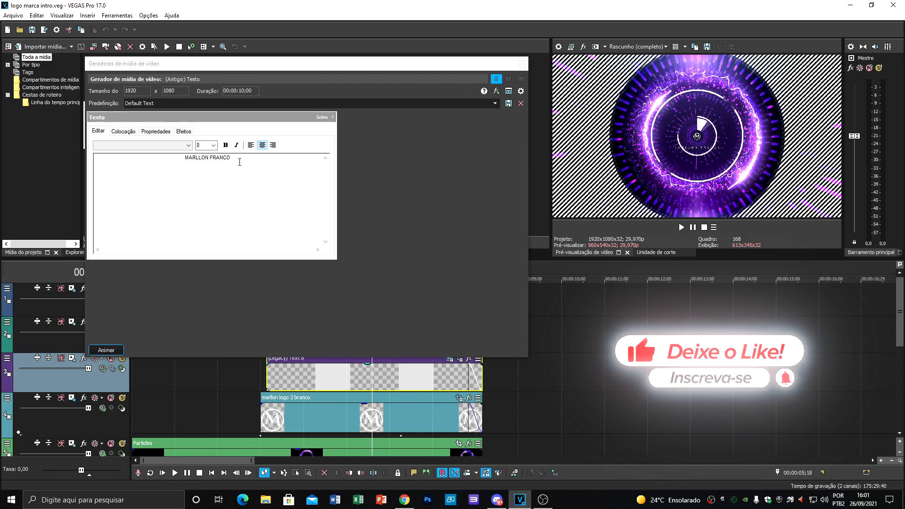
{"action": "left_click_drag", "start_coordinate": [239, 163], "coordinate": [202, 159]}
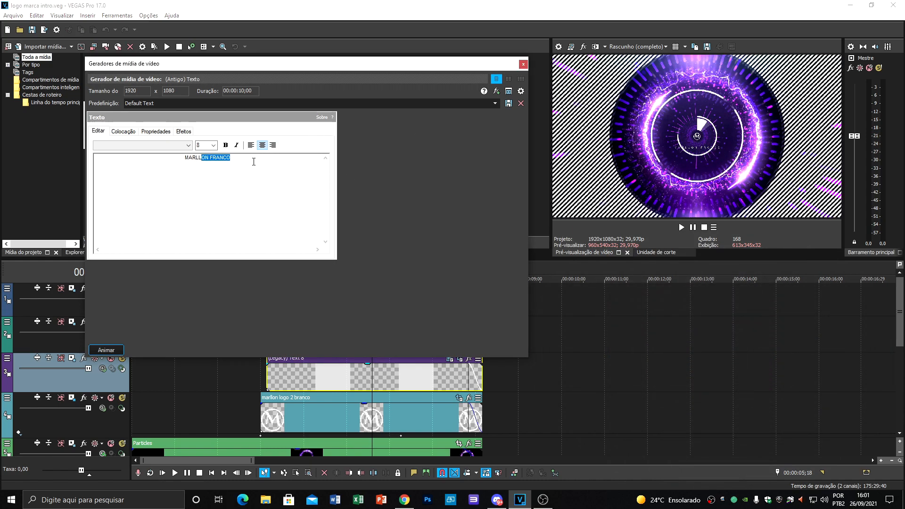
{"action": "left_click_drag", "start_coordinate": [227, 158], "coordinate": [213, 159]}
{"action": "left_click", "coordinate": [522, 65]}
- Examine the opening and closing position keyframes in the (Legacy) Text 8 event's Pan/Crop settings
{"action": "left_click", "coordinate": [346, 382]}
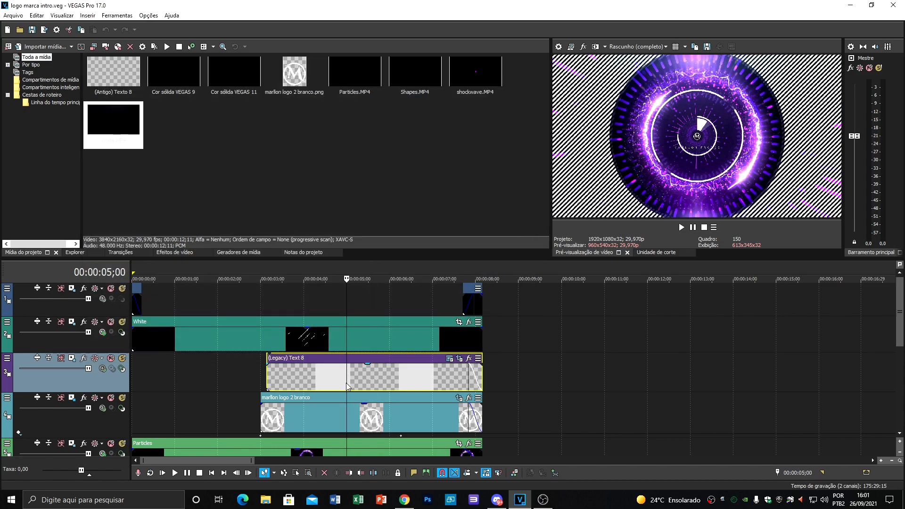
{"action": "left_click", "coordinate": [314, 377]}
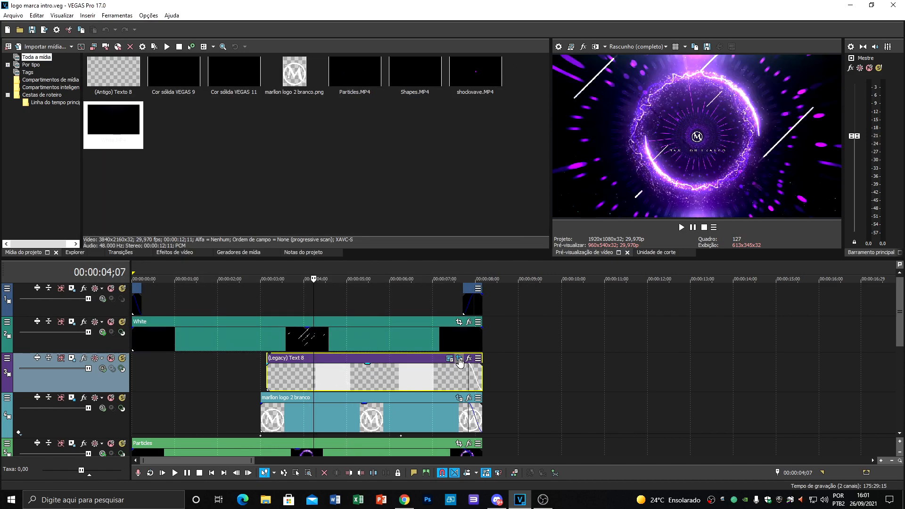
{"action": "left_click", "coordinate": [460, 361]}
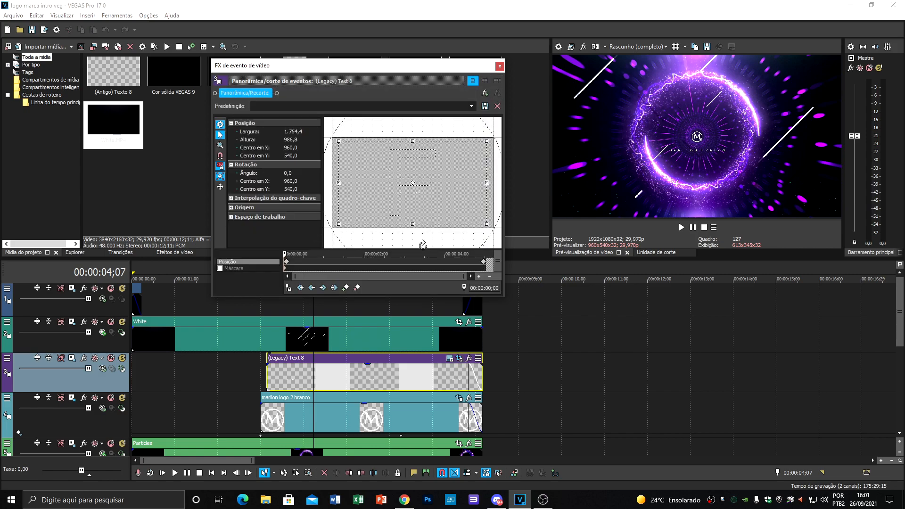
{"action": "left_click_drag", "start_coordinate": [464, 277], "coordinate": [356, 276]}
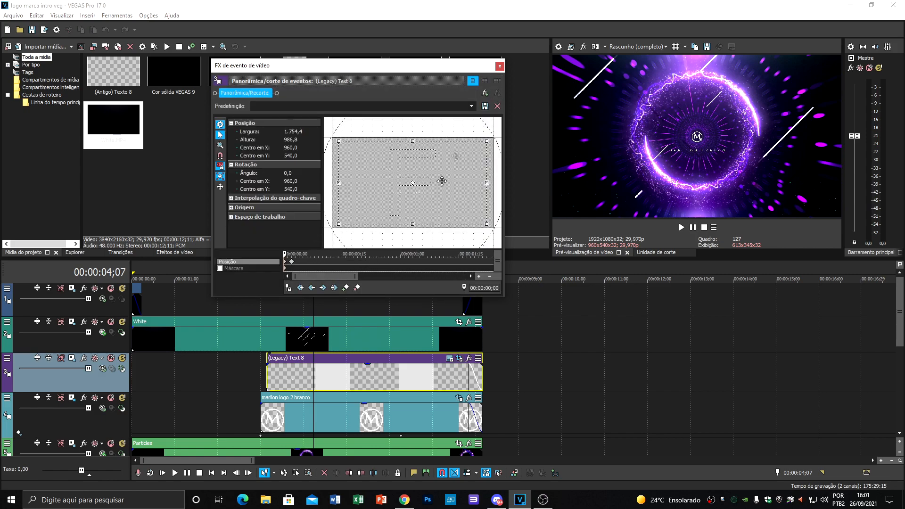
{"action": "left_click_drag", "start_coordinate": [461, 72], "coordinate": [423, 52]}
{"action": "left_click", "coordinate": [251, 242]}
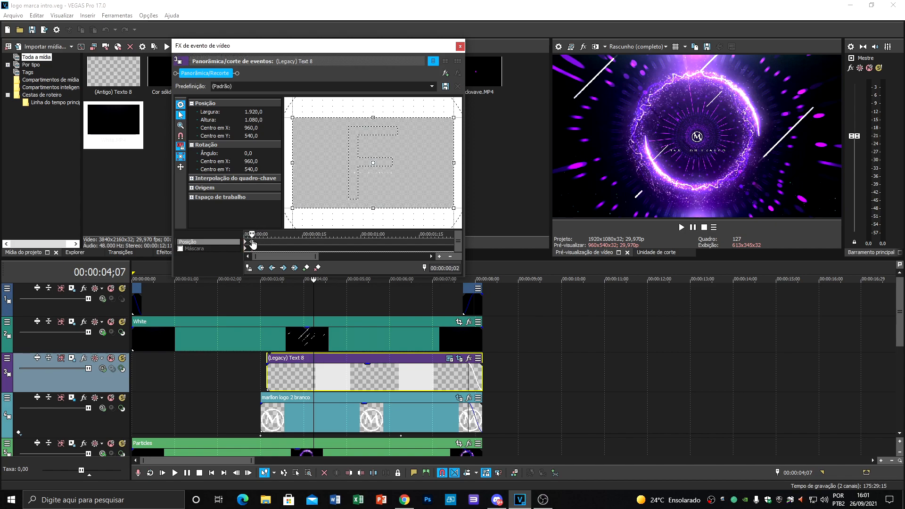
{"action": "left_click", "coordinate": [245, 241]}
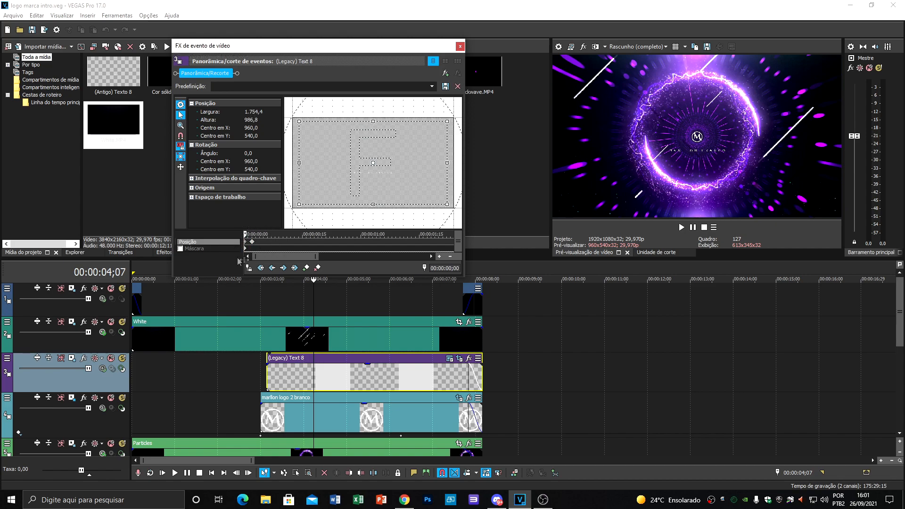
{"action": "left_click_drag", "start_coordinate": [291, 257], "coordinate": [436, 258]}
{"action": "left_click", "coordinate": [303, 242]}
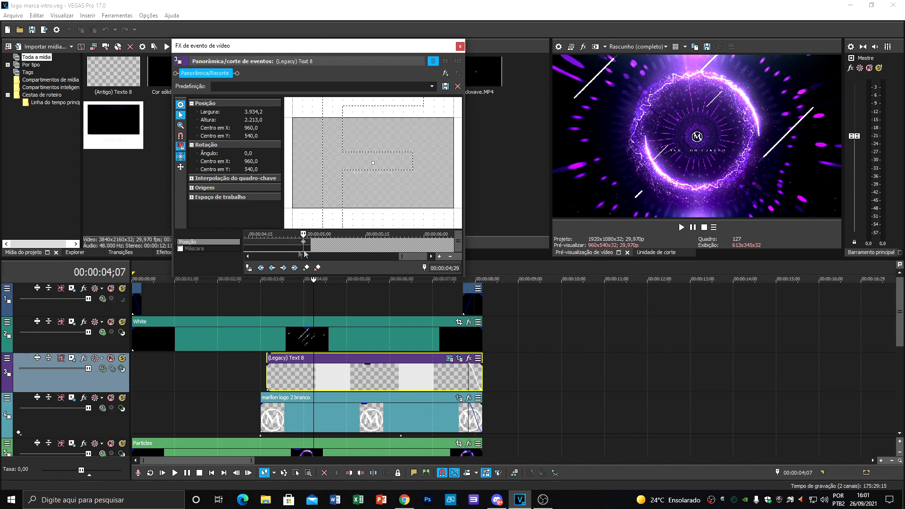
{"action": "left_click_drag", "start_coordinate": [405, 256], "coordinate": [255, 255]}
{"action": "left_click", "coordinate": [247, 243]}
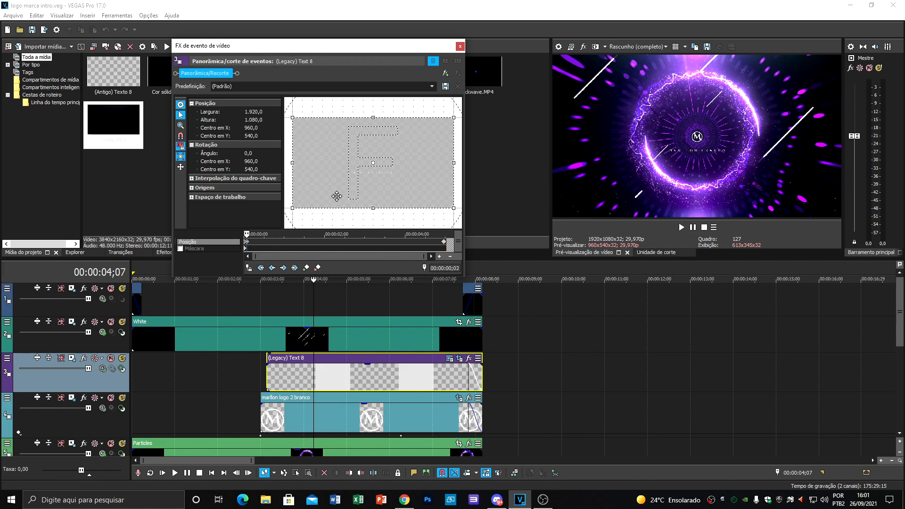
{"action": "left_click", "coordinate": [459, 46]}
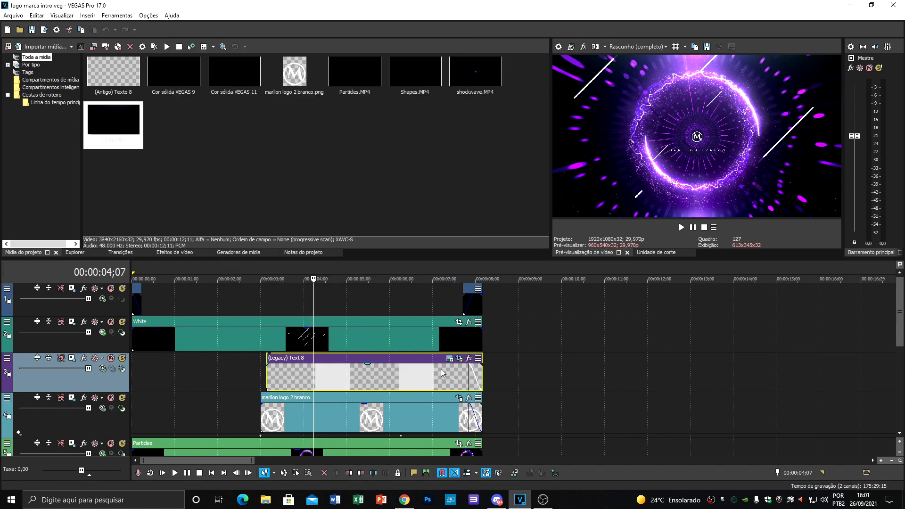